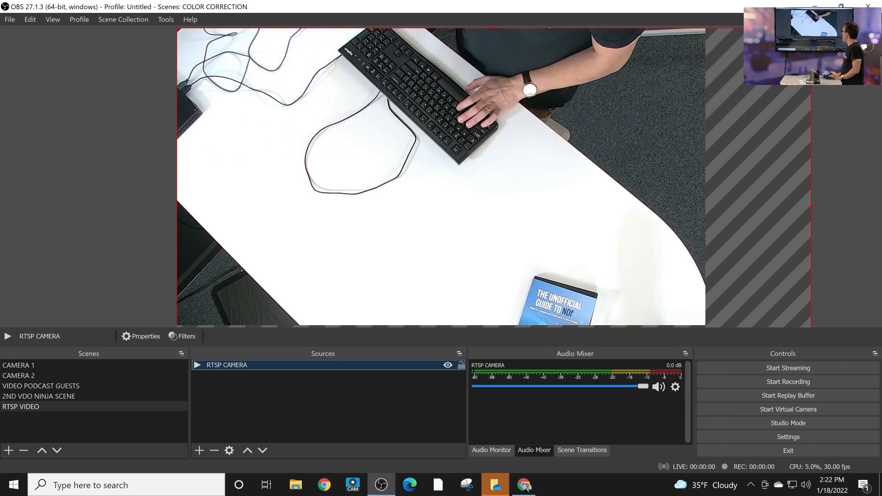
Switch to Chrome and try to load the camera's web page at 192.168.1.63.
{"action": "key", "text": "alt+Tab"}
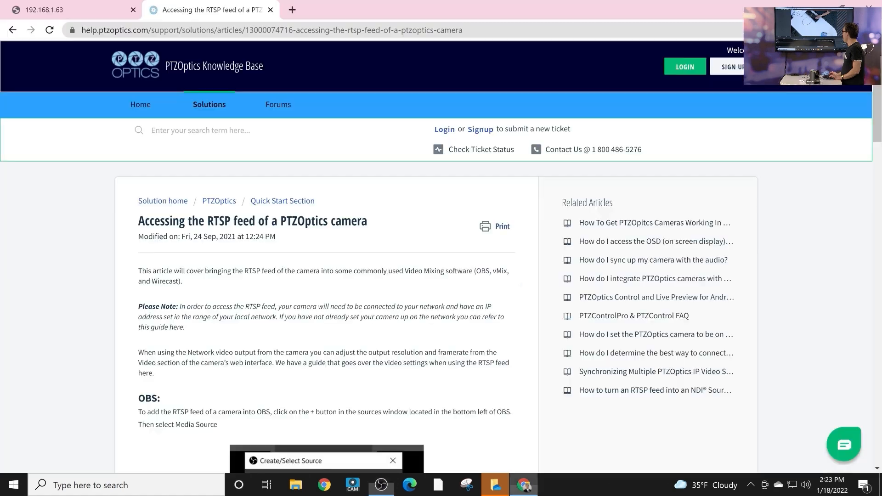
{"action": "key", "text": "ctrl+shift+Tab"}
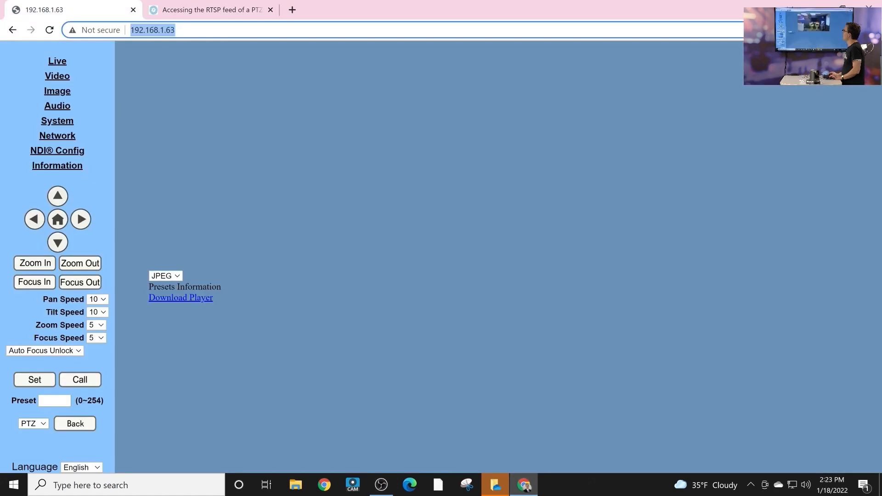
{"action": "key", "text": "Return"}
{"action": "key", "text": "ctrl+l"}
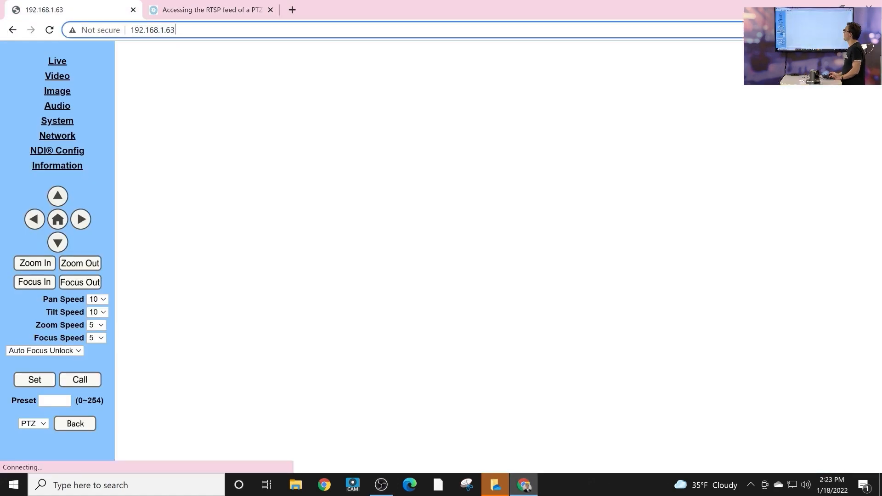
{"action": "key", "text": "Return"}
{"action": "key", "text": "ctrl+l"}
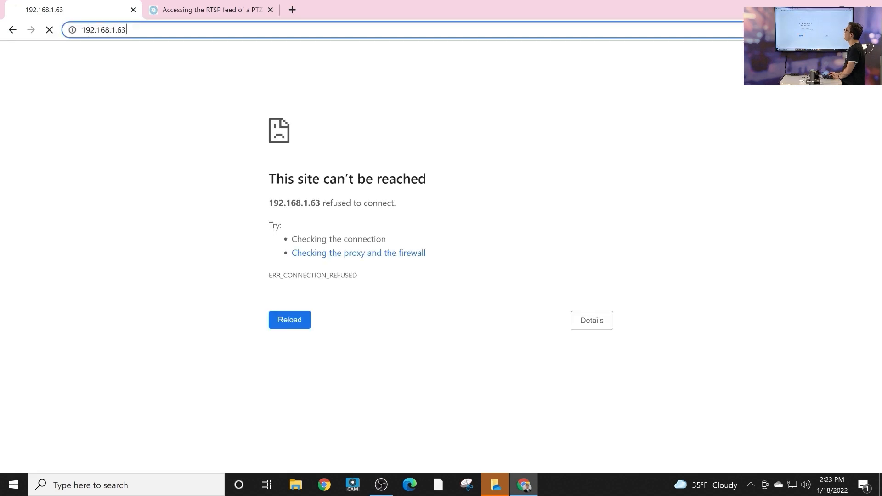
Load the camera's web page at 192.168.1.61 and open its video settings.
{"action": "type", "text": "192.168.1.6"}
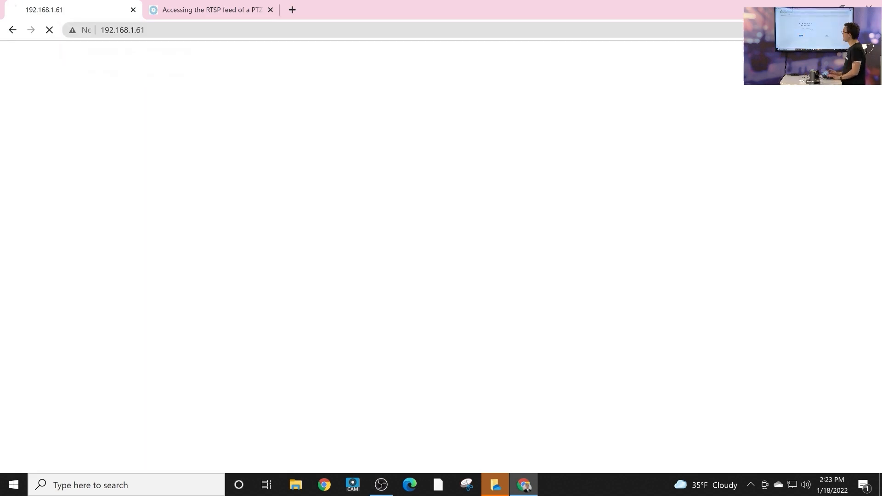
{"action": "type", "text": "1"}
{"action": "key", "text": "Return"}
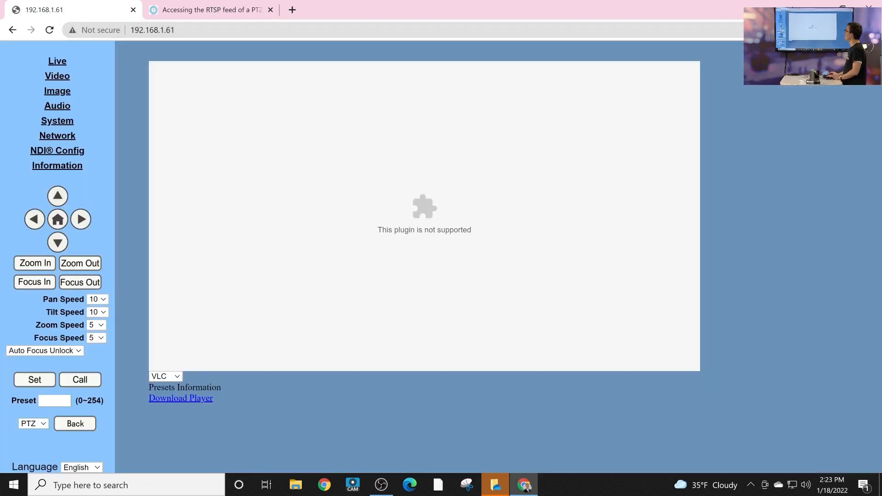
{"action": "left_click", "coordinate": [57, 76]}
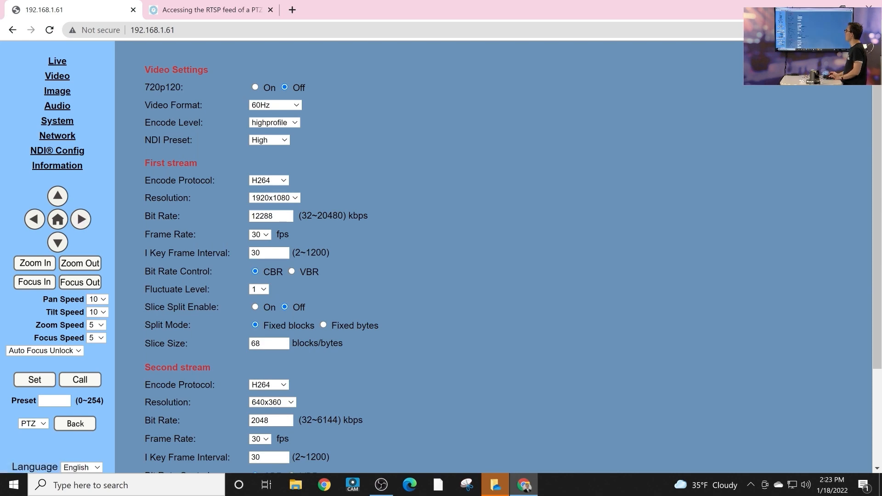
{"action": "left_click_drag", "start_coordinate": [326, 9], "coordinate": [726, 30]}
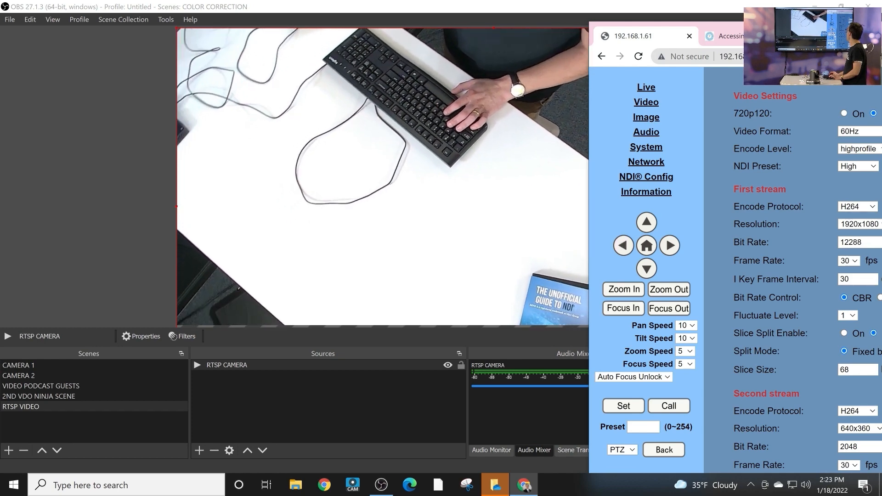
{"action": "left_click_drag", "start_coordinate": [589, 216], "coordinate": [267, 198]}
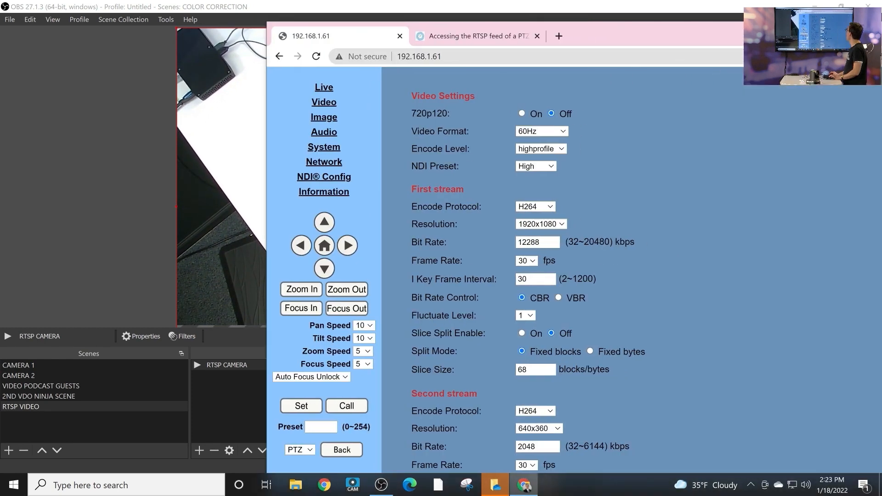
{"action": "left_click_drag", "start_coordinate": [818, 29], "coordinate": [755, 26]}
{"action": "left_click", "coordinate": [855, 27]}
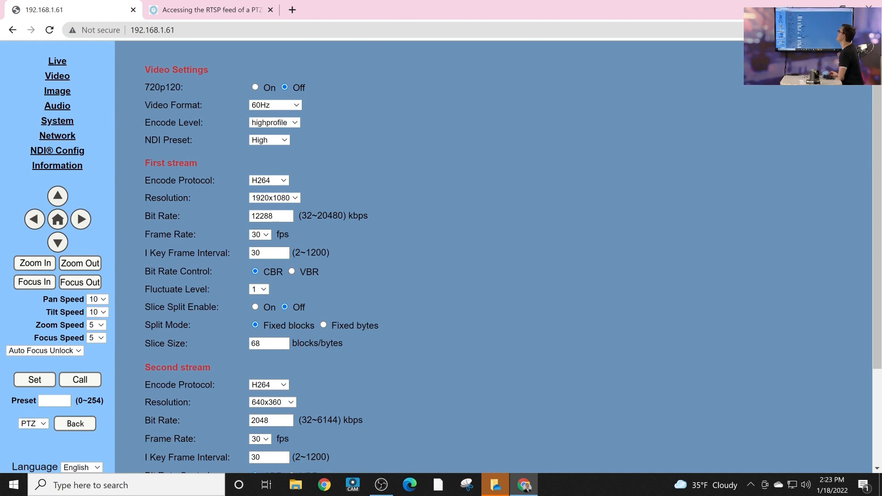
Review the first stream's encode protocol options, trying MJPEG and setting the protocol back to H264.
{"action": "scroll", "coordinate": [494, 258], "scroll_direction": "down", "scroll_amount": 1}
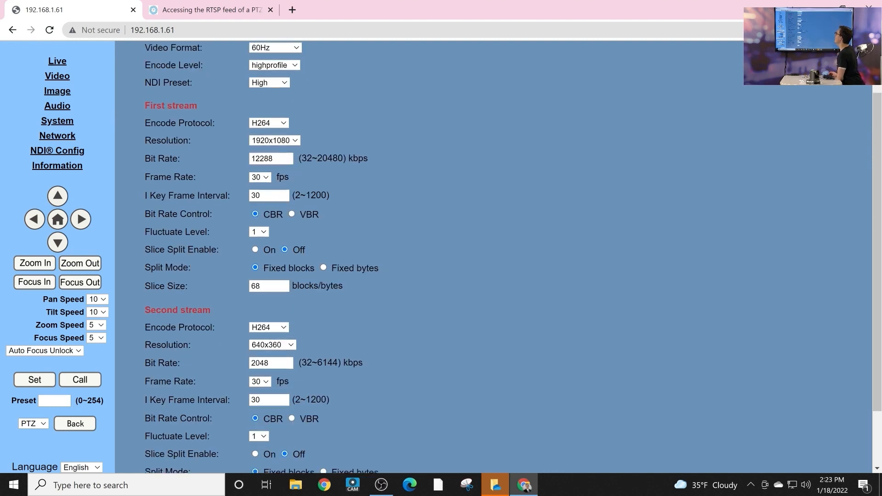
{"action": "left_click", "coordinate": [269, 123]}
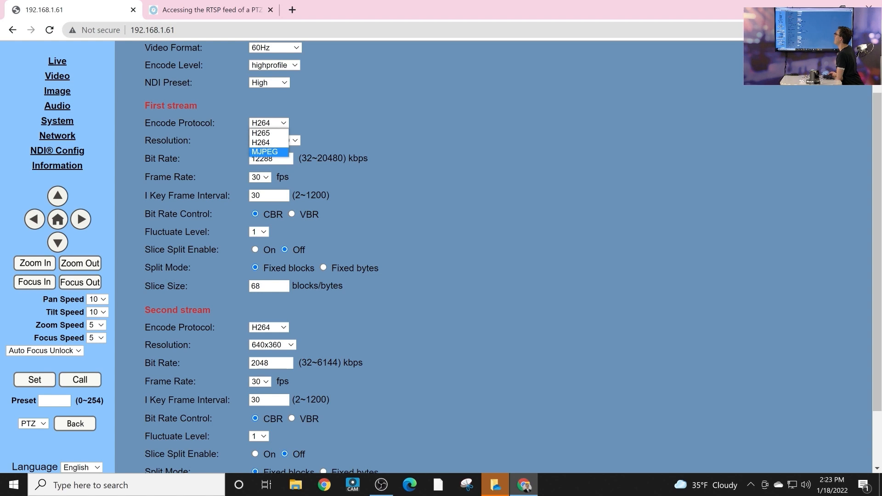
{"action": "left_click", "coordinate": [268, 142]}
{"action": "left_click", "coordinate": [270, 123]}
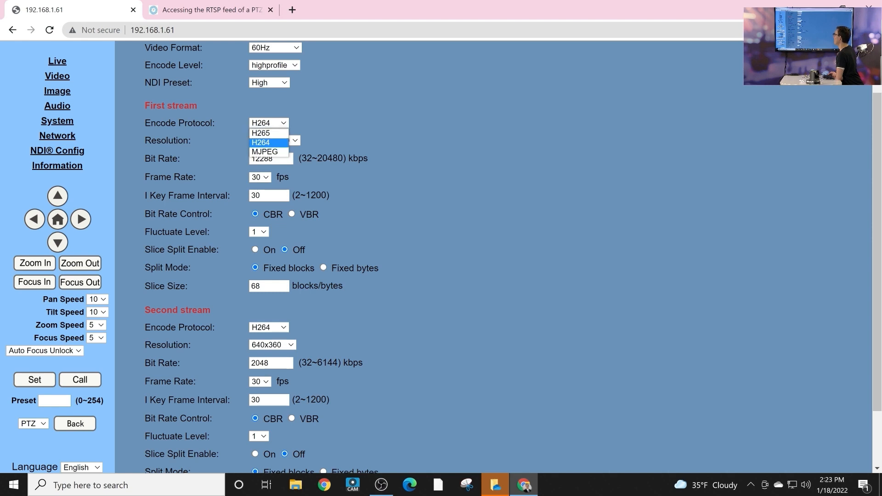
{"action": "left_click", "coordinate": [269, 142]}
{"action": "left_click", "coordinate": [268, 123]}
{"action": "left_click", "coordinate": [269, 151]}
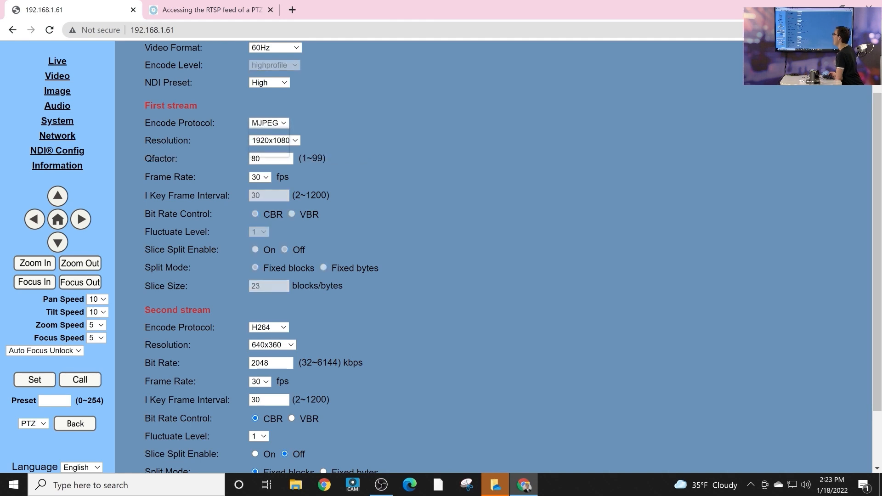
{"action": "left_click", "coordinate": [268, 123]}
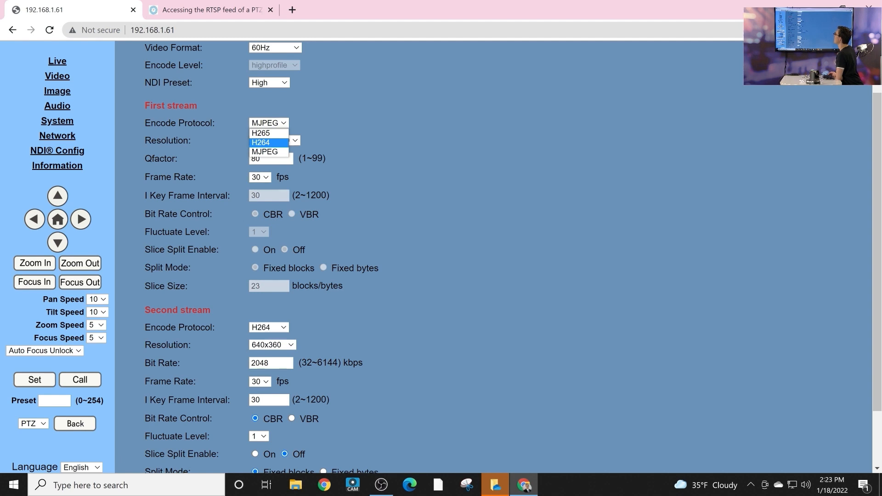
{"action": "left_click", "coordinate": [269, 142]}
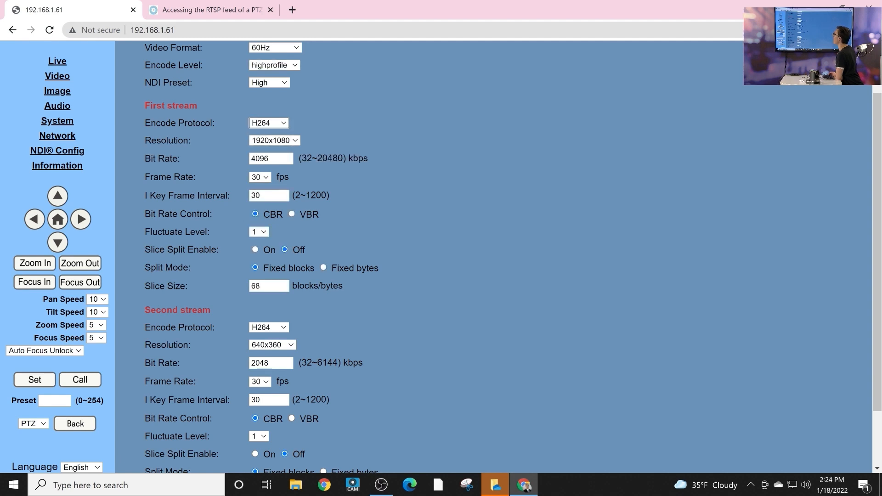
Examine the first stream's resolution options, bit rate and frame rate, keeping the resolution at 1920x1080.
{"action": "left_click", "coordinate": [274, 141]}
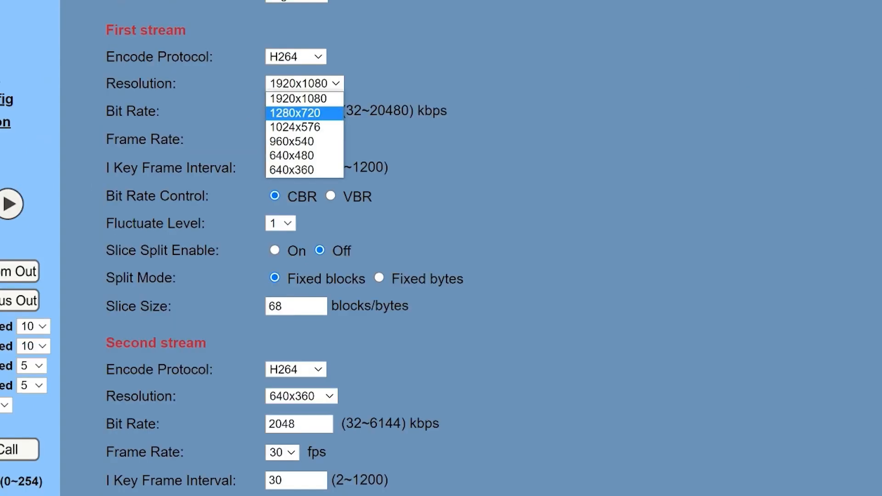
{"action": "left_click", "coordinate": [298, 99]}
{"action": "double_click", "coordinate": [284, 111]}
{"action": "left_click", "coordinate": [300, 111]}
{"action": "double_click", "coordinate": [297, 111]}
{"action": "double_click", "coordinate": [298, 111]}
{"action": "left_click", "coordinate": [282, 139]}
{"action": "left_click", "coordinate": [282, 140]}
{"action": "double_click", "coordinate": [281, 111]}
{"action": "left_click_drag", "start_coordinate": [281, 112], "coordinate": [324, 127]}
{"action": "left_click", "coordinate": [303, 111]}
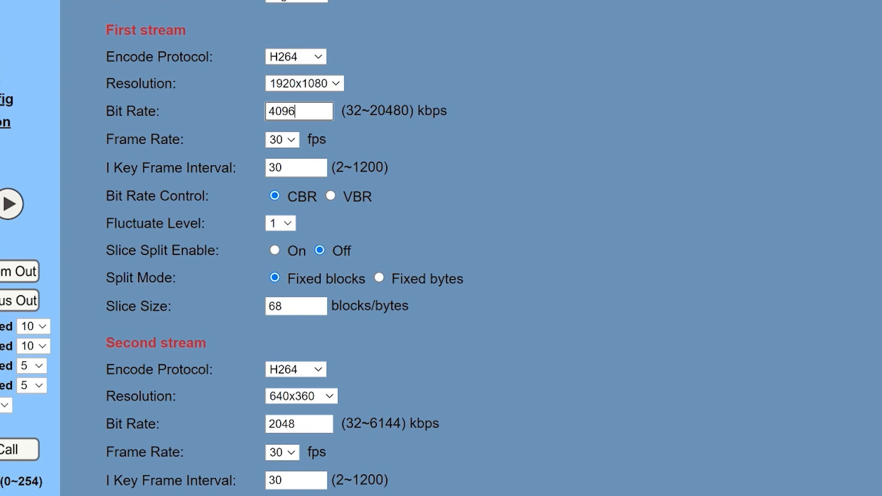
{"action": "double_click", "coordinate": [294, 112]}
{"action": "left_click", "coordinate": [301, 112]}
{"action": "double_click", "coordinate": [294, 111]}
{"action": "left_click", "coordinate": [301, 111]}
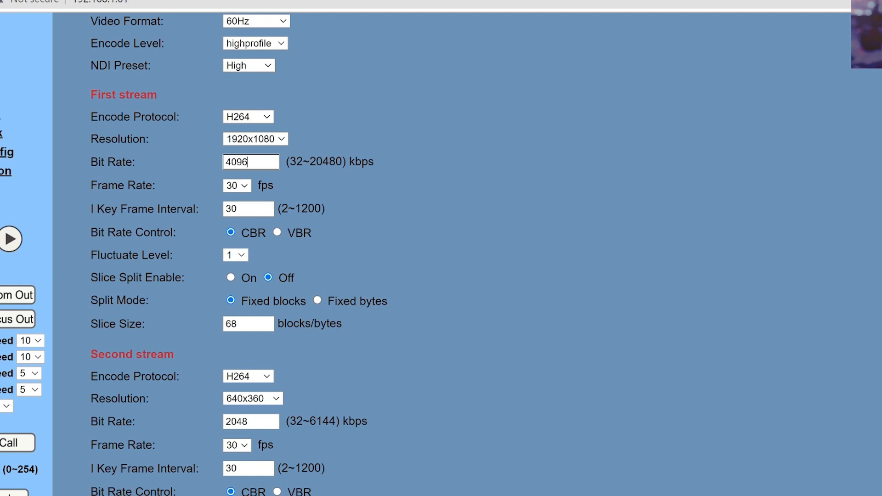
Examine the second stream's section, including its encode protocol and resolution options.
{"action": "scroll", "coordinate": [460, 252], "scroll_direction": "down", "scroll_amount": 2}
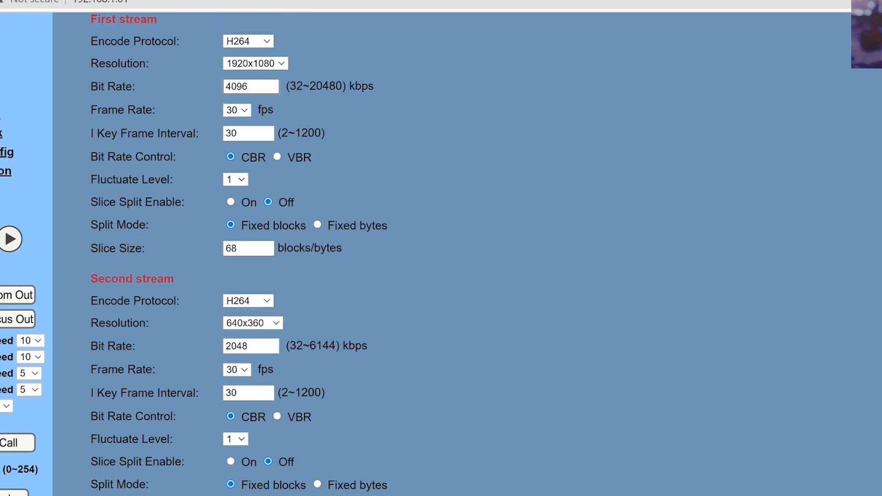
{"action": "scroll", "coordinate": [460, 253], "scroll_direction": "down", "scroll_amount": 1}
{"action": "left_click", "coordinate": [248, 286]}
{"action": "left_click", "coordinate": [248, 285]}
{"action": "left_click", "coordinate": [253, 307]}
{"action": "left_click", "coordinate": [253, 307]}
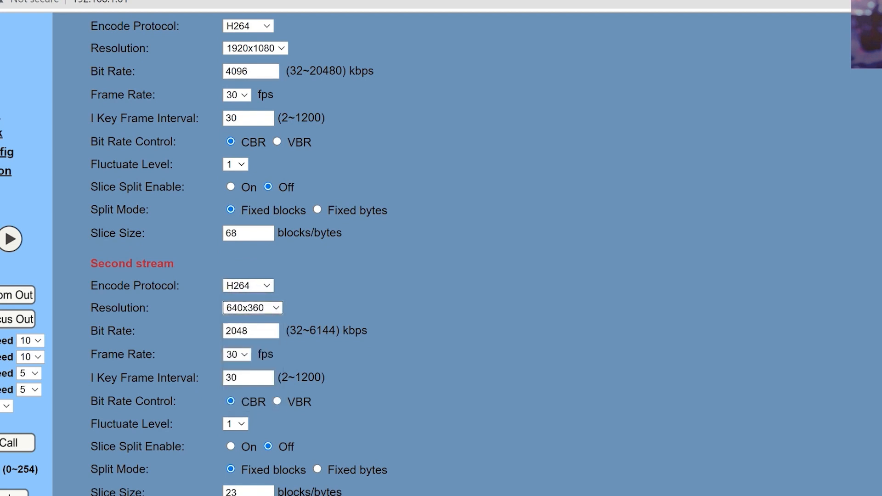
{"action": "left_click_drag", "start_coordinate": [90, 264], "coordinate": [176, 265]}
{"action": "left_click", "coordinate": [88, 264]}
{"action": "mouse_move", "coordinate": [90, 264]}
{"action": "left_mouse_down"}
{"action": "mouse_move", "coordinate": [164, 264]}
{"action": "mouse_move", "coordinate": [97, 264]}
{"action": "left_mouse_up"}
{"action": "left_click", "coordinate": [164, 265]}
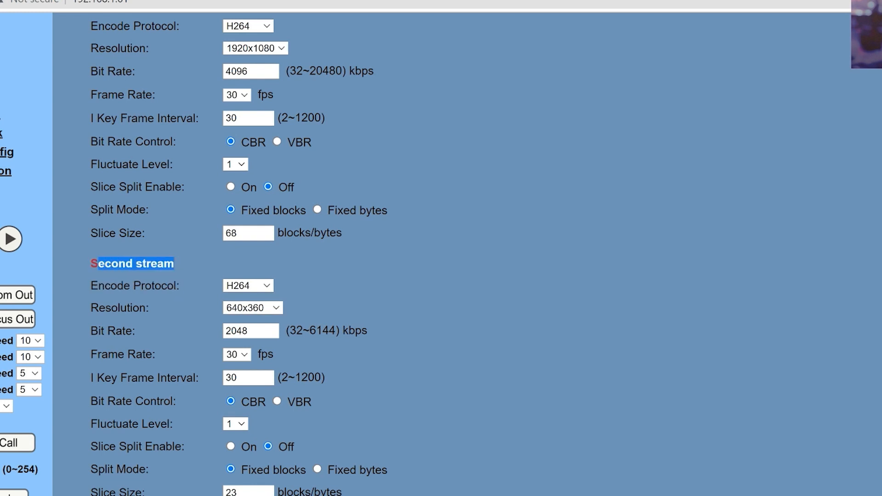
{"action": "left_click", "coordinate": [97, 264]}
Set the second stream's resolution to 1280x720 and review the settings of both streams.
{"action": "left_click", "coordinate": [252, 307]}
{"action": "left_click", "coordinate": [251, 320]}
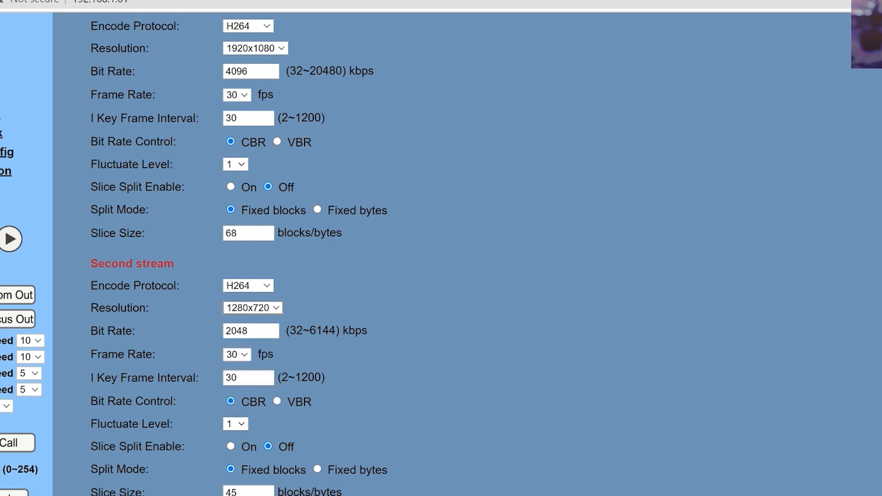
{"action": "scroll", "coordinate": [441, 257], "scroll_direction": "up", "scroll_amount": 3}
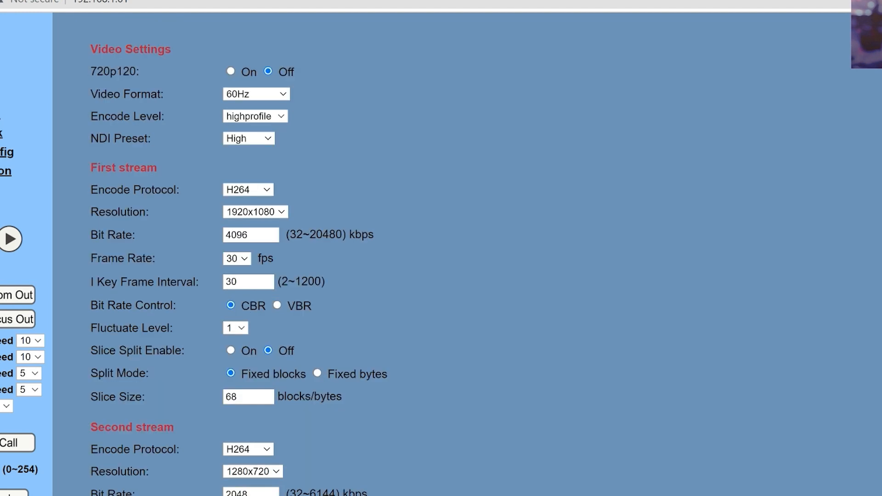
{"action": "scroll", "coordinate": [441, 257], "scroll_direction": "down", "scroll_amount": 3}
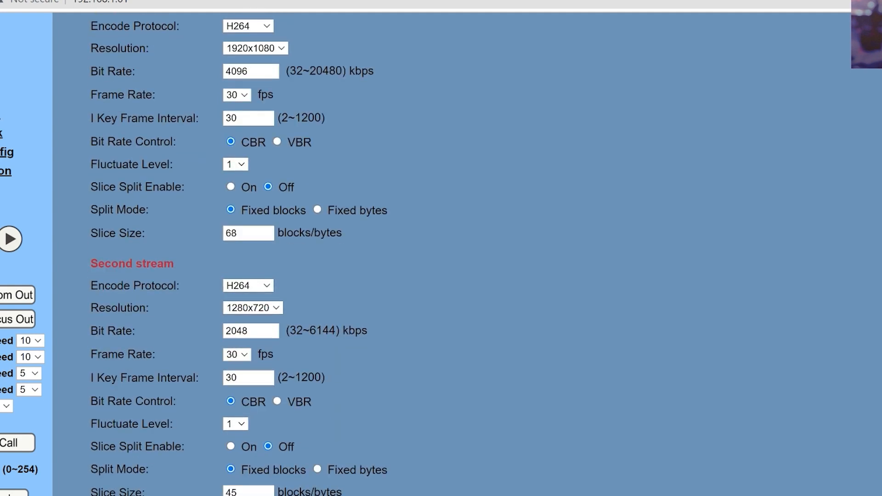
Switch to OBS and remove the existing RTSP CAMERA source from the RTSP VIDEO scene.
{"action": "left_click", "coordinate": [381, 485]}
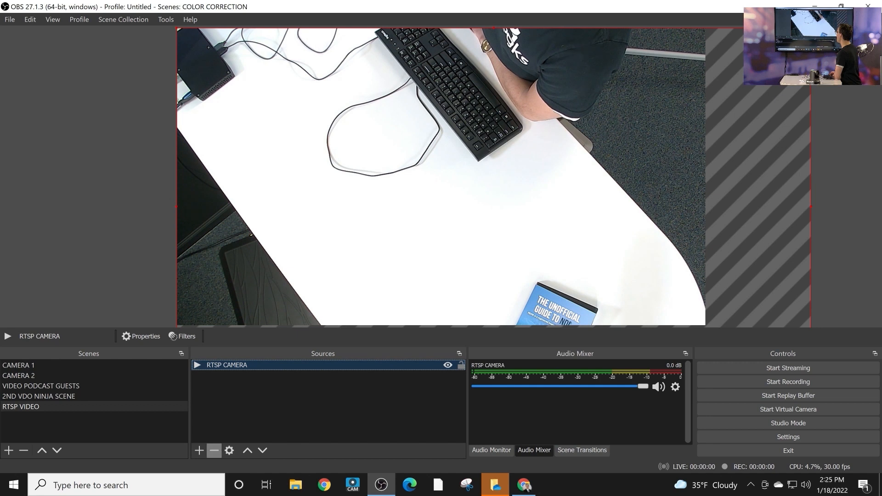
{"action": "left_click", "coordinate": [214, 450]}
{"action": "left_click", "coordinate": [480, 256]}
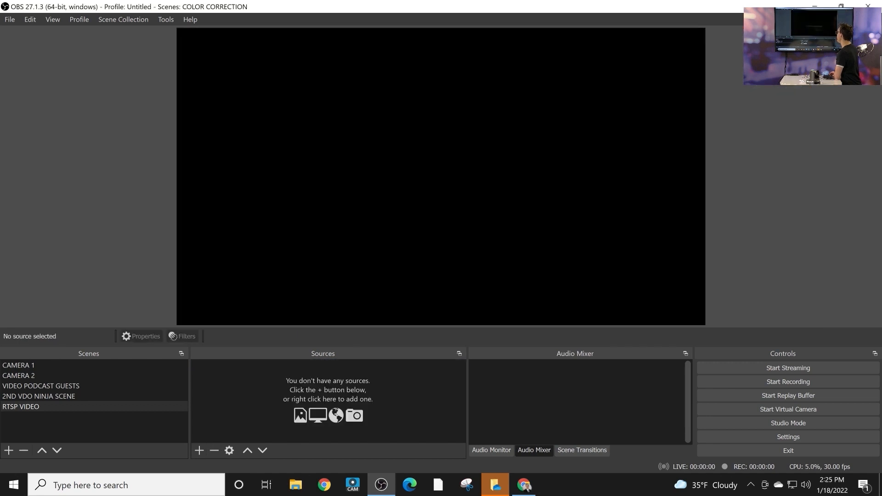
Add a Media Source named RTSP CAMERA to the RTSP VIDEO scene.
{"action": "left_click", "coordinate": [199, 450]}
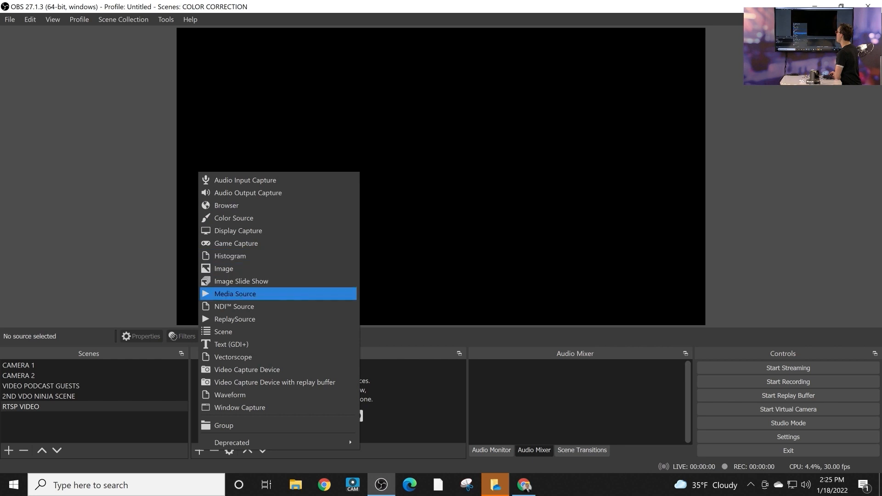
{"action": "left_click", "coordinate": [239, 293]}
{"action": "type", "text": "RTSP CAMERA"}
{"action": "key", "text": "Return"}
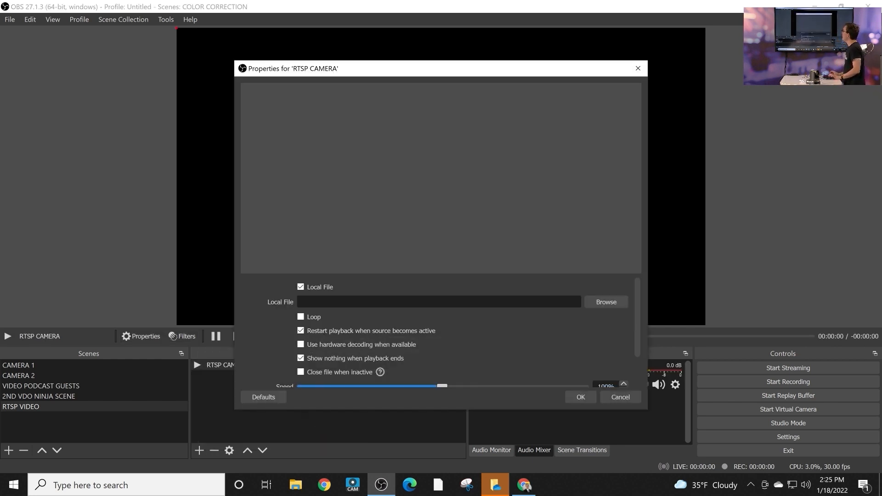
Configure the media source as a network stream with input rtsp://192.168.1.61/2 instead of a local file, with hardware decoding enabled.
{"action": "left_click", "coordinate": [300, 287]}
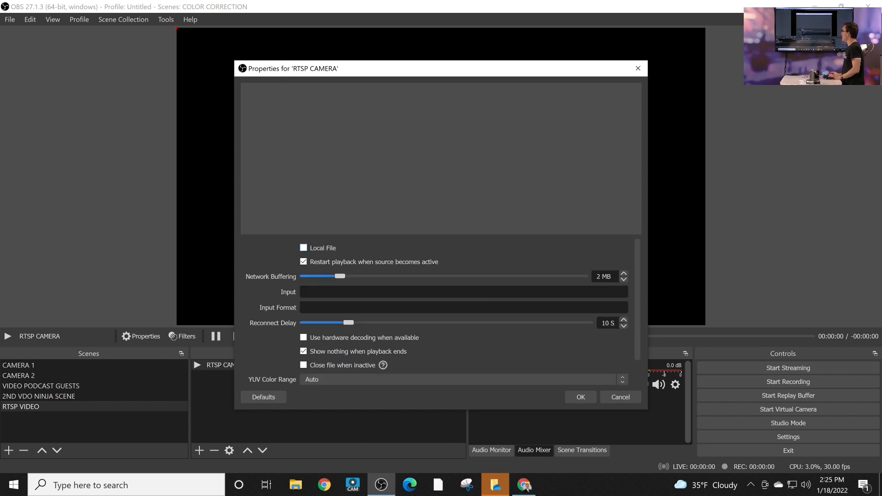
{"action": "type", "text": "rtsp:/"}
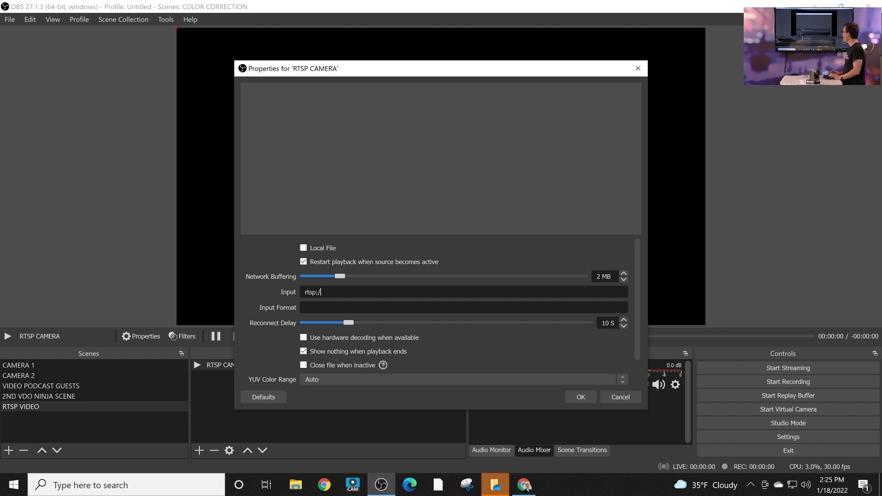
{"action": "type", "text": "/192.168"}
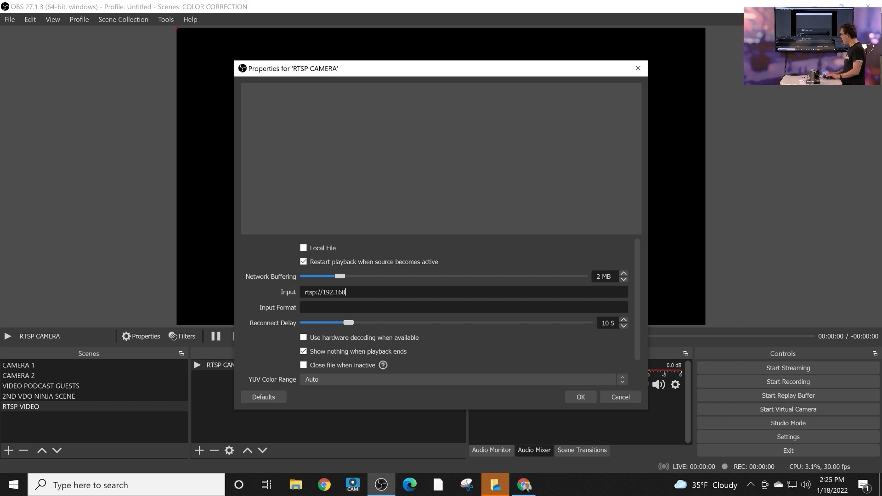
{"action": "type", "text": ".1.61/1"}
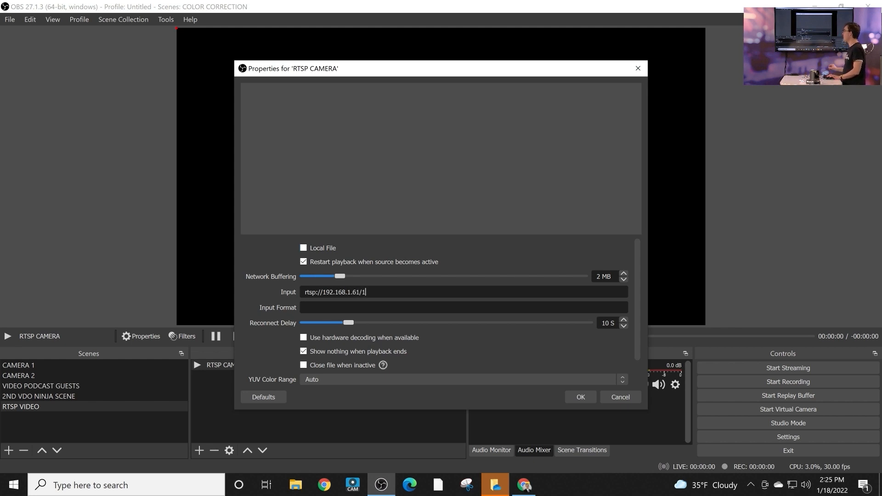
{"action": "key", "text": "BackSpace"}
{"action": "type", "text": "2"}
{"action": "scroll", "coordinate": [441, 313], "scroll_direction": "down", "scroll_amount": 2}
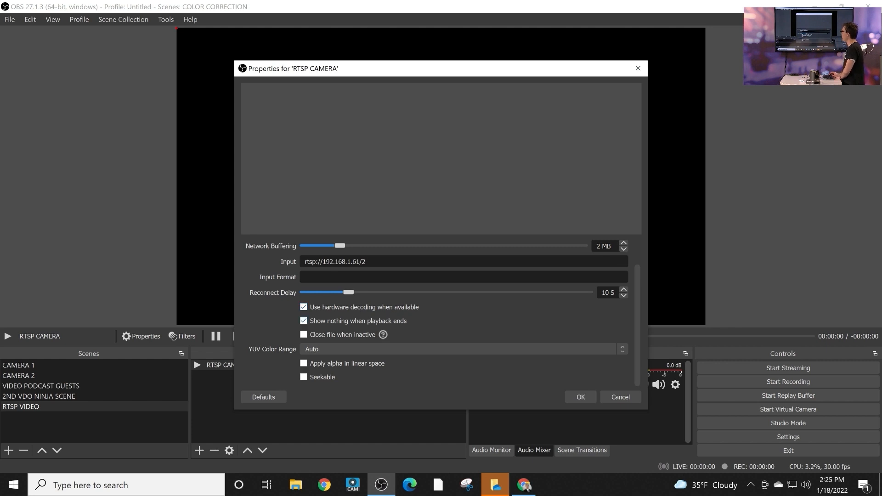
{"action": "left_click", "coordinate": [580, 397]}
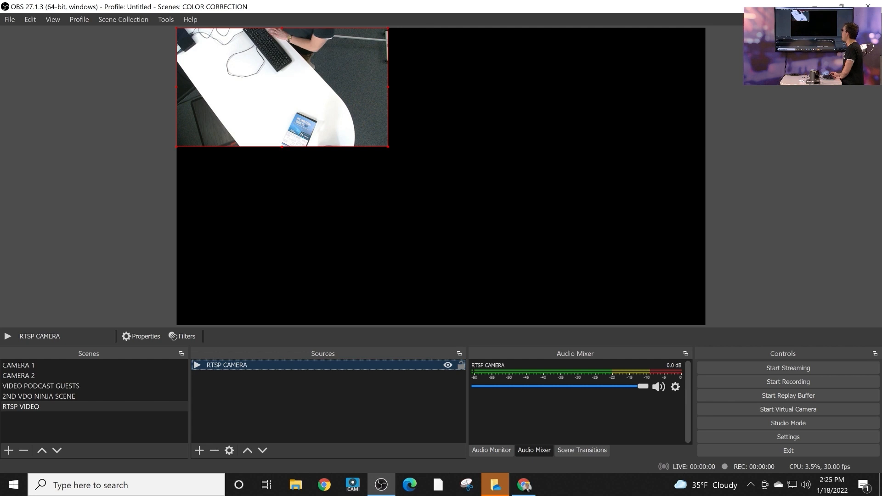
Enlarge the RTSP CAMERA source to fill the canvas and change its network input to rtsp://192.168.1.61/1.
{"action": "left_click_drag", "start_coordinate": [388, 146], "coordinate": [705, 325]}
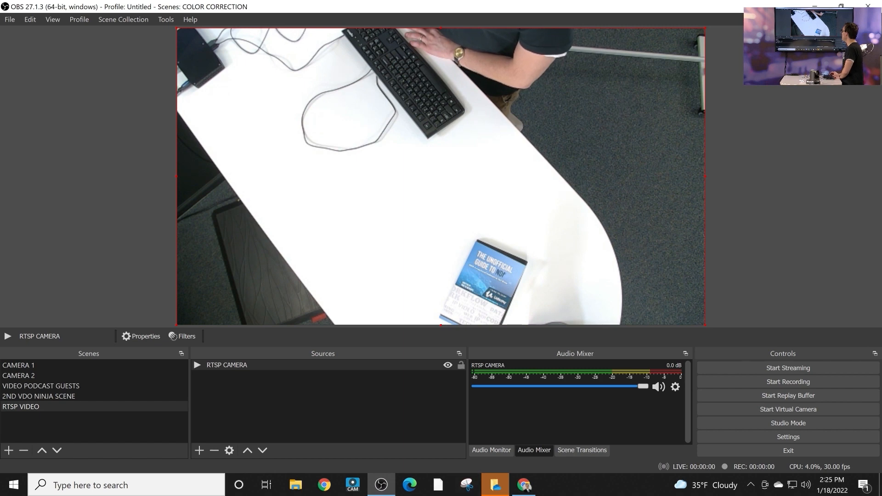
{"action": "double_click", "coordinate": [227, 365]}
{"action": "key", "text": "BackSpace"}
{"action": "type", "text": "192.168.1.61/1"}
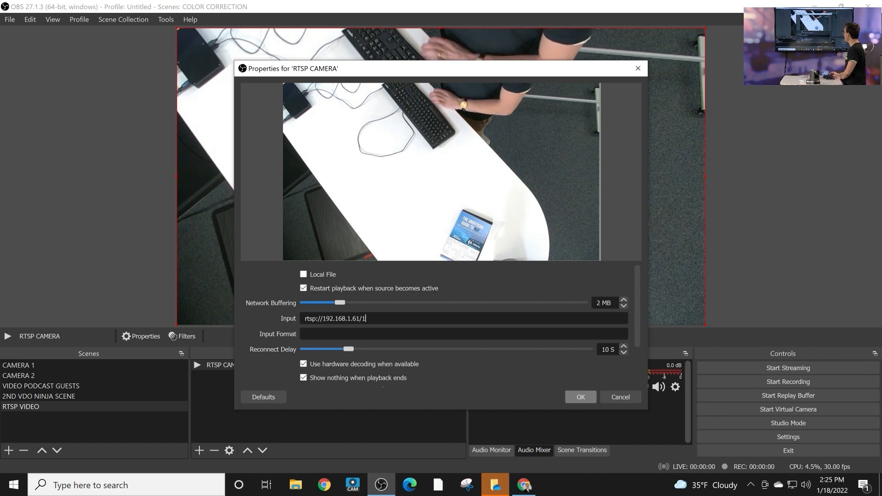
{"action": "key", "text": "Return"}
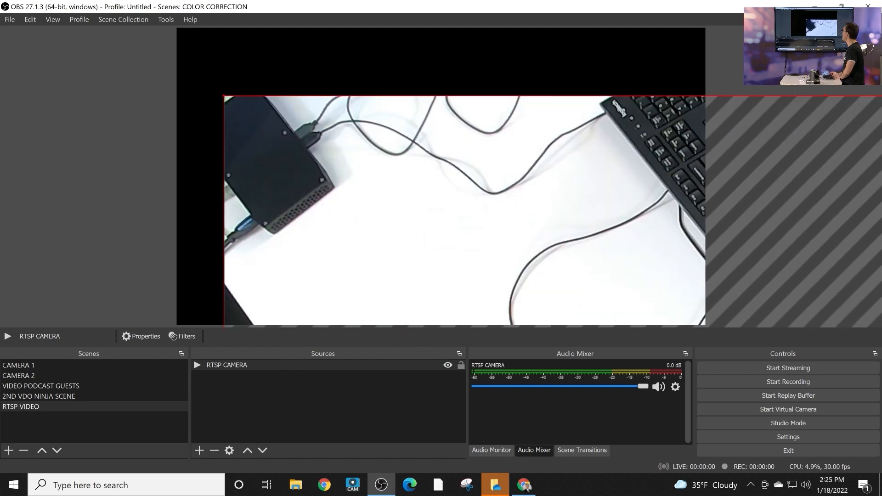
Move the oversized RTSP CAMERA source back toward the canvas corner and fit it to the screen.
{"action": "left_click_drag", "start_coordinate": [459, 207], "coordinate": [412, 137]}
{"action": "left_click_drag", "start_coordinate": [441, 183], "coordinate": [451, 193]}
{"action": "key", "text": "ctrl+f"}
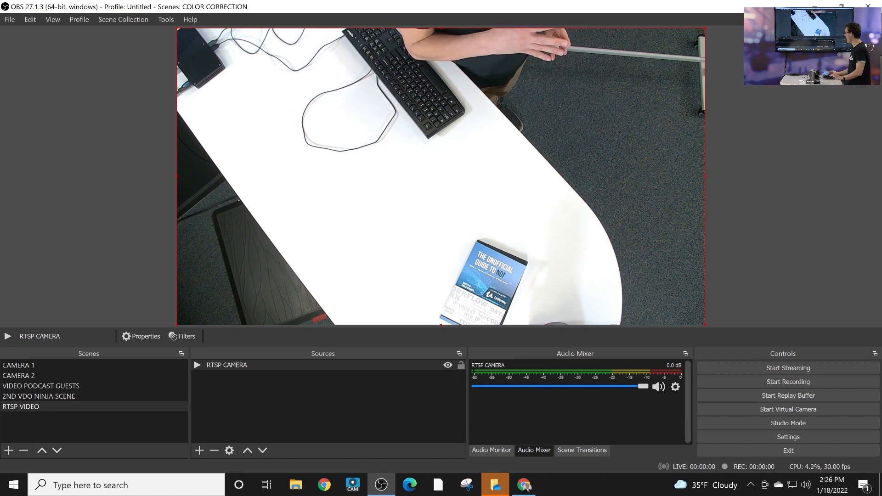
Try a 3000 ms audio sync offset on RTSP CAMERA in the advanced audio properties and reset it to 0 ms.
{"action": "left_click", "coordinate": [675, 387]}
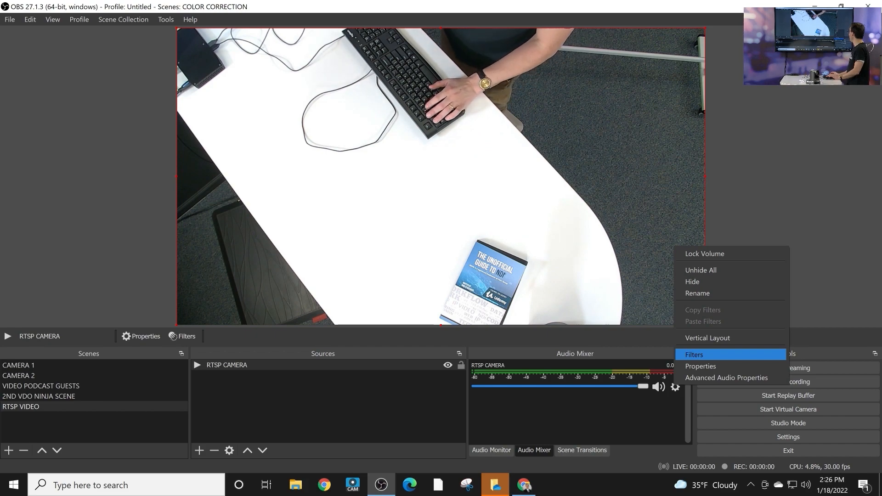
{"action": "left_click", "coordinate": [726, 378]}
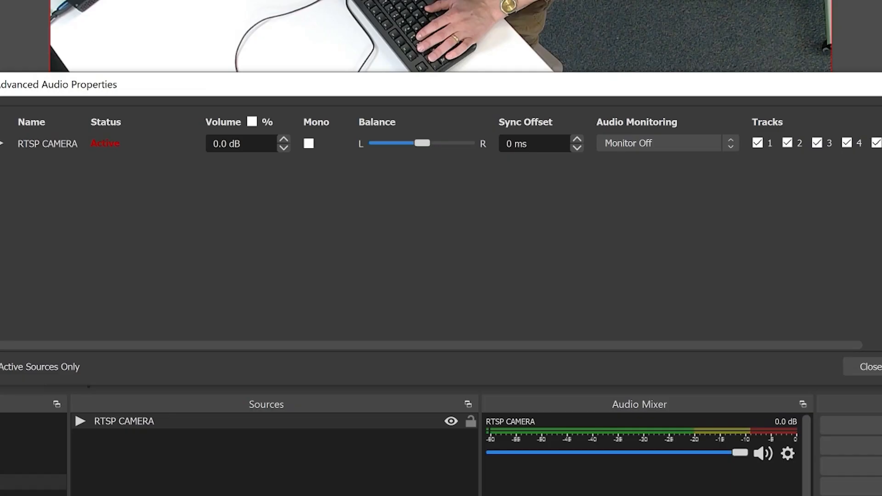
{"action": "double_click", "coordinate": [517, 144]}
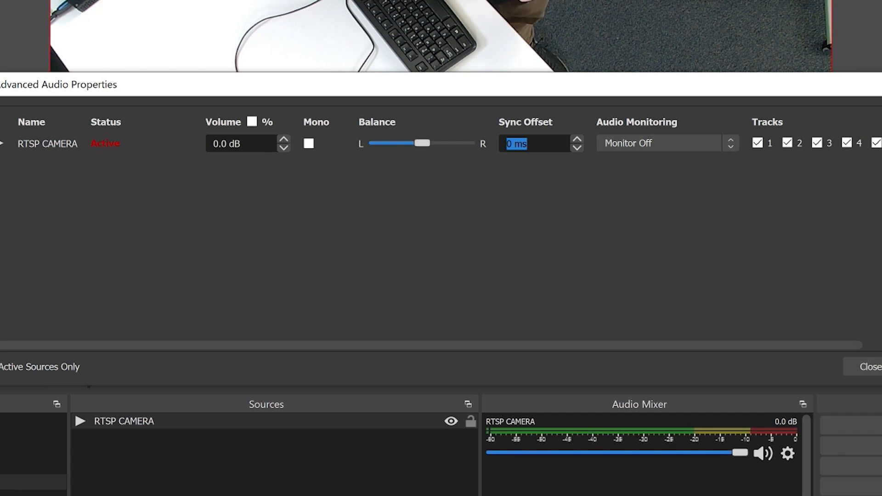
{"action": "type", "text": "3000"}
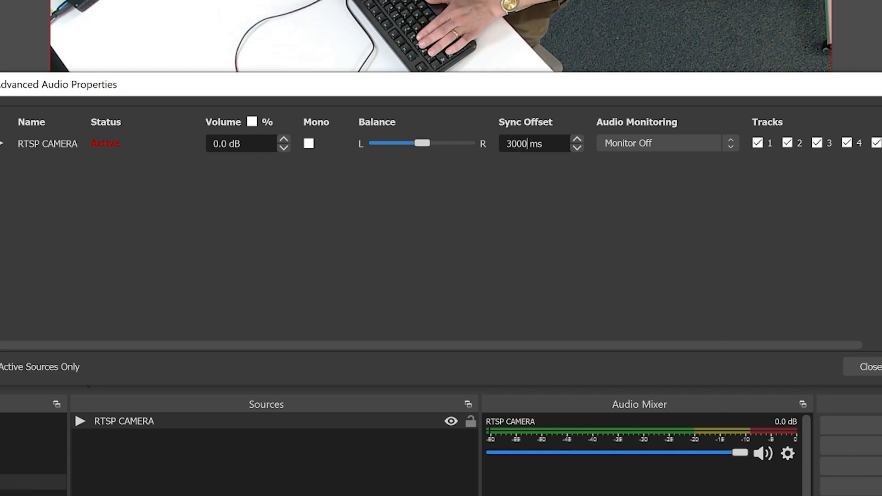
{"action": "key", "text": "ctrl+a"}
{"action": "type", "text": "0"}
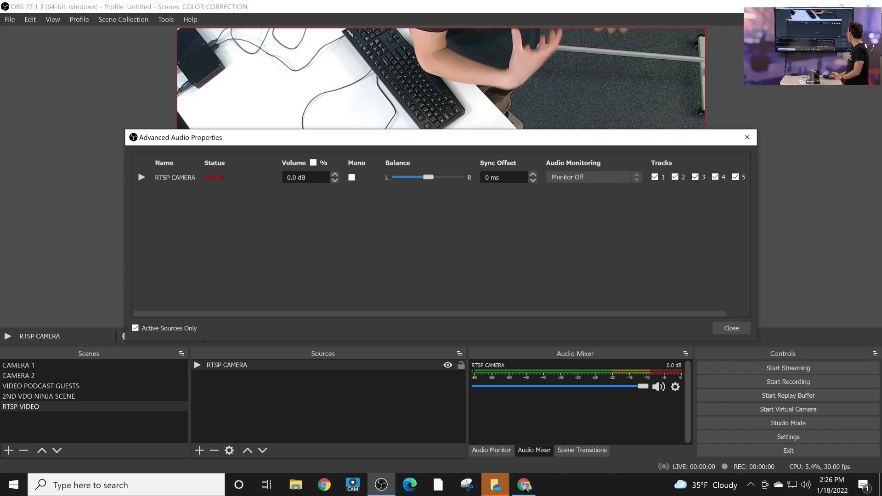
{"action": "left_click", "coordinate": [731, 328]}
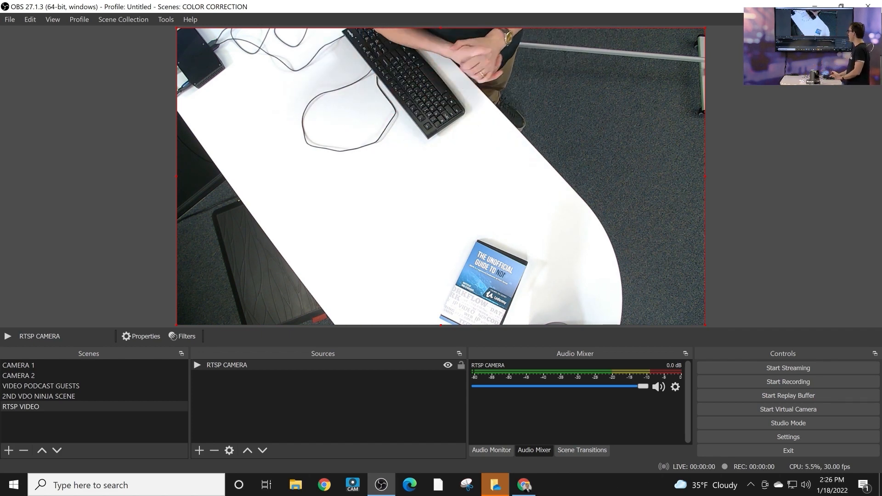
Switch to the camera's web interface in the browser and set the NTP address to Windows NTP in the network settings.
{"action": "key", "text": "alt+Tab"}
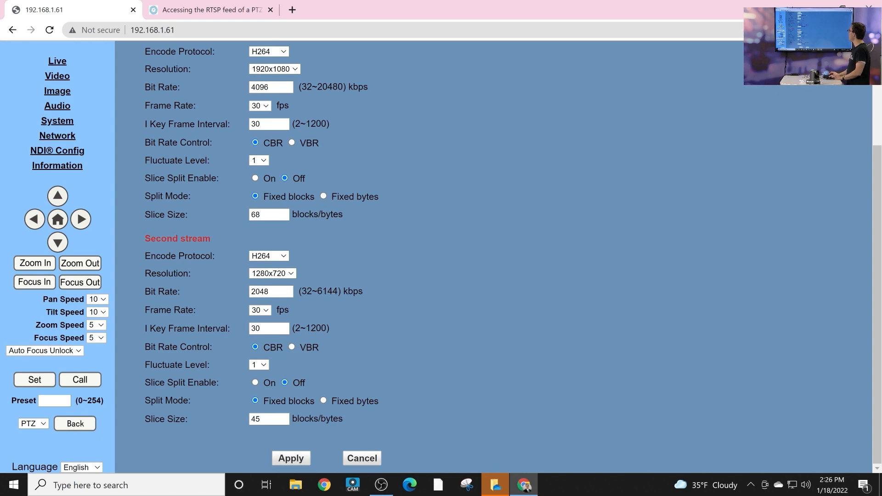
{"action": "left_click", "coordinate": [57, 135]}
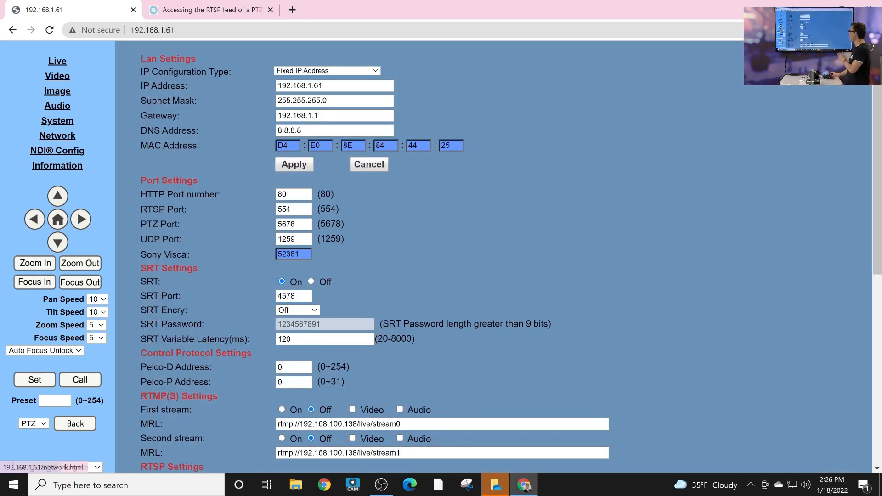
{"action": "scroll", "coordinate": [498, 257], "scroll_direction": "down", "scroll_amount": 8}
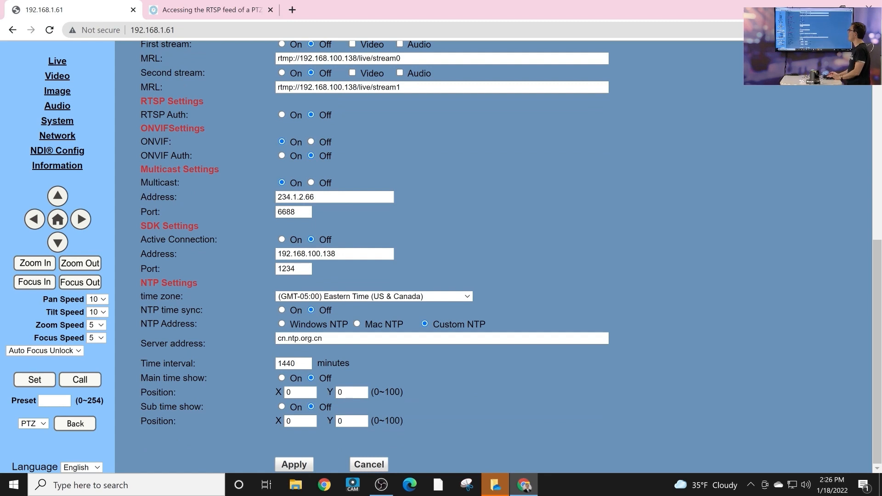
{"action": "left_click", "coordinate": [282, 323]}
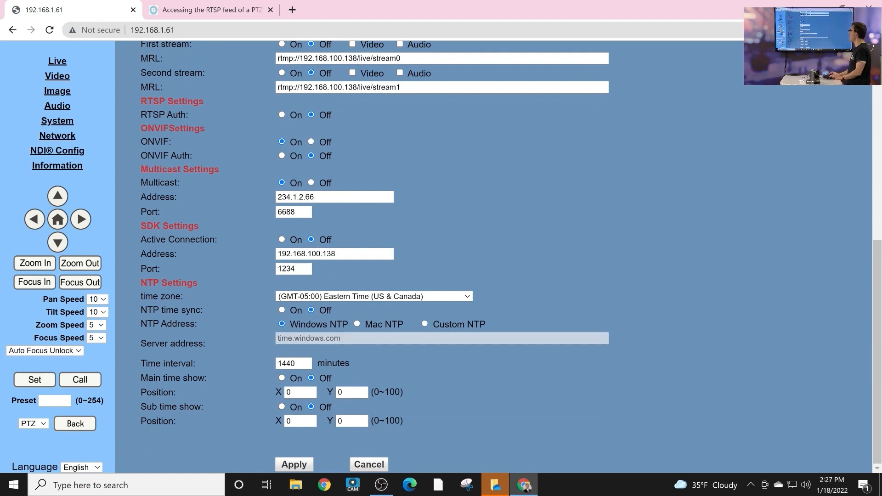
Turn on NTP time sync for the camera, check the NTP server address, and switch back to OBS.
{"action": "left_click_drag", "start_coordinate": [203, 310], "coordinate": [164, 310]}
{"action": "left_click", "coordinate": [164, 311]}
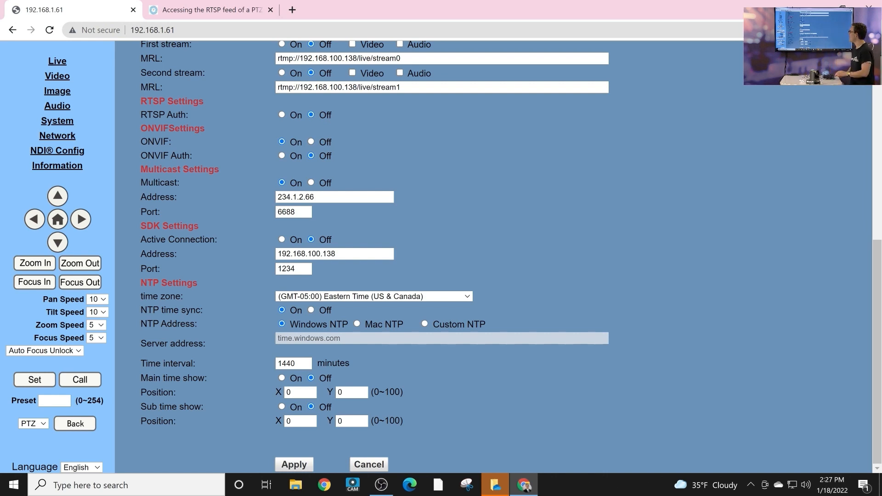
{"action": "left_click_drag", "start_coordinate": [340, 338], "coordinate": [278, 338]}
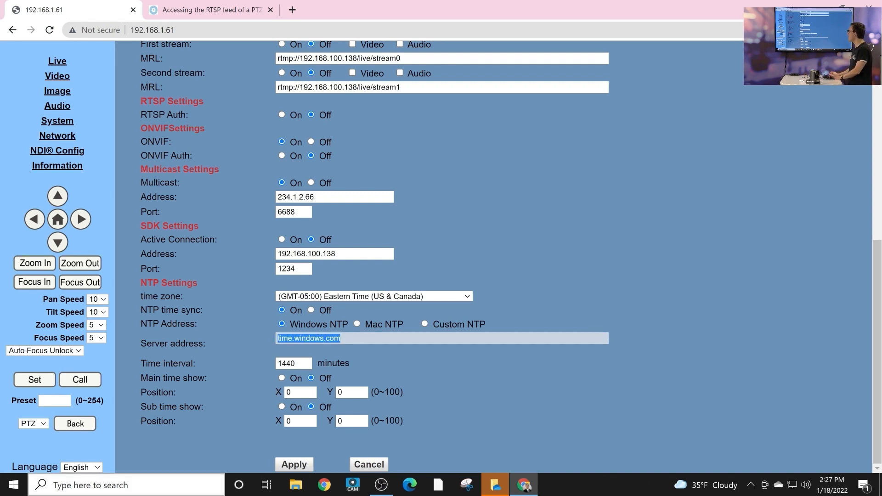
{"action": "left_click", "coordinate": [278, 339]}
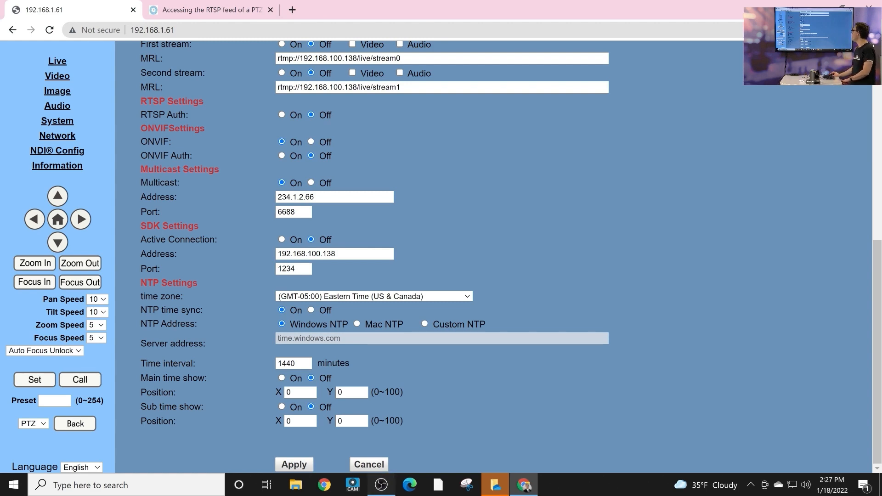
{"action": "left_click", "coordinate": [381, 484]}
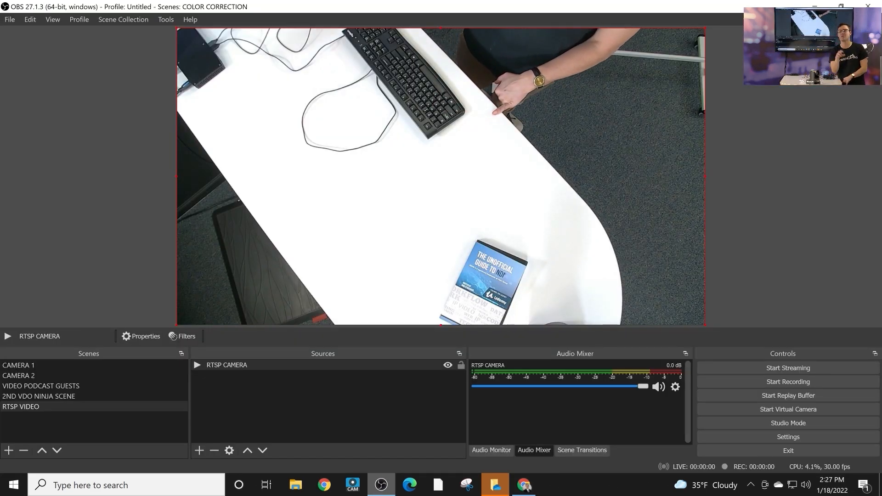